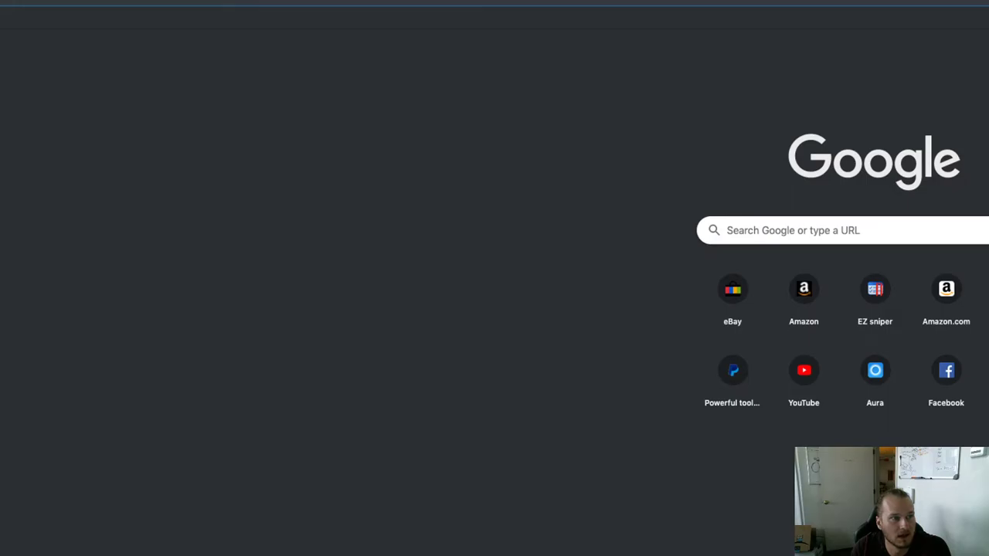
# - Drag the Chrome window's edge to widen it to full screen width
pyautogui.moveTo(84, 106); pyautogui.dragTo(411, 130)
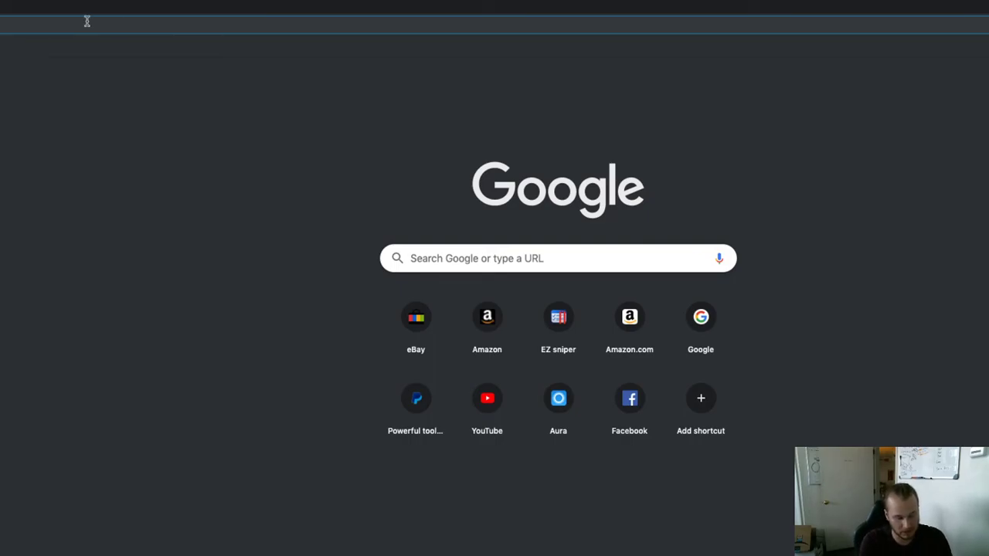
# - Search Google for 'make an llc'
pyautogui.click(87, 21)
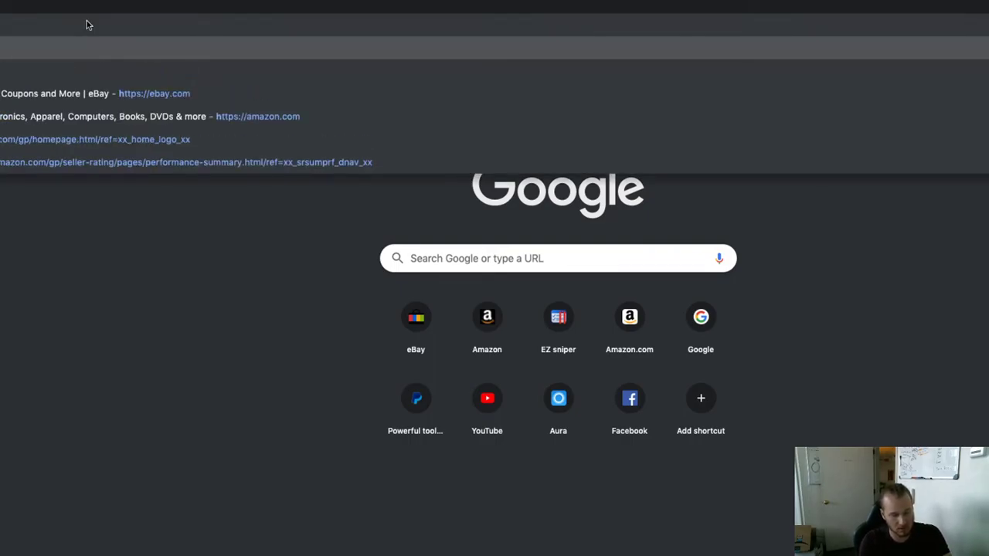
pyautogui.write('make an llc')
pyautogui.press('Return')
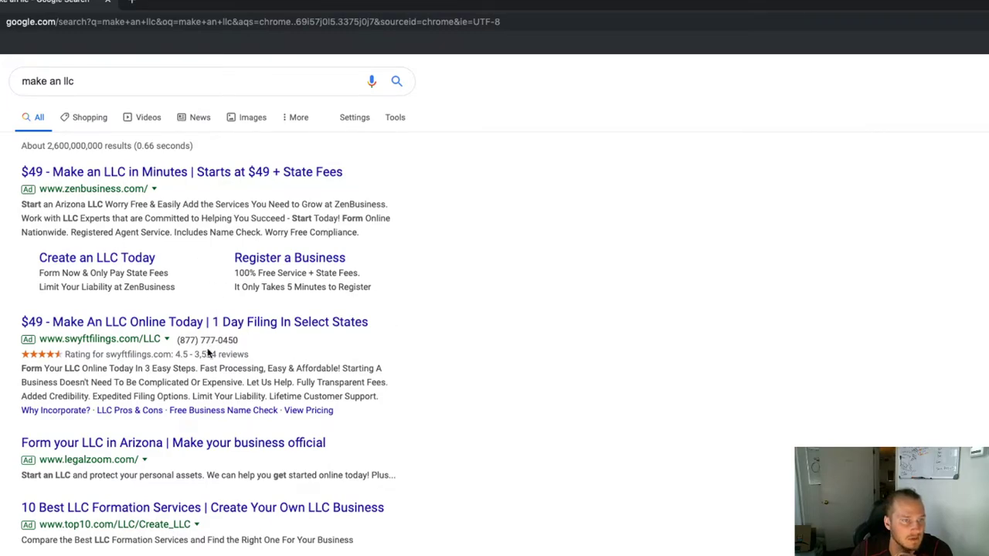
# - Start a LegalZoom LLC in Arizona and confirm the name 'amazonselling' appears available
pyautogui.click(157, 442)
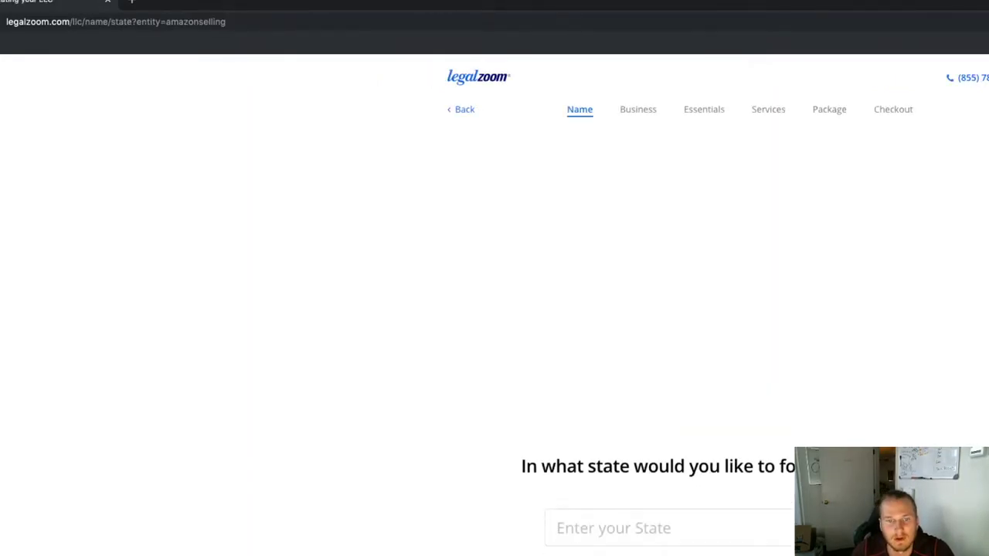
pyautogui.click(775, 524)
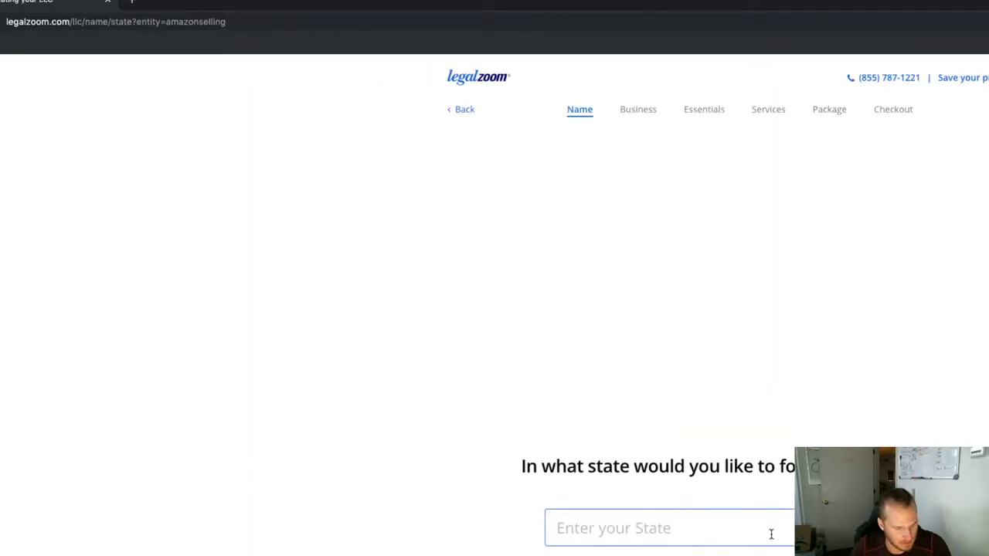
pyautogui.write('arizona')
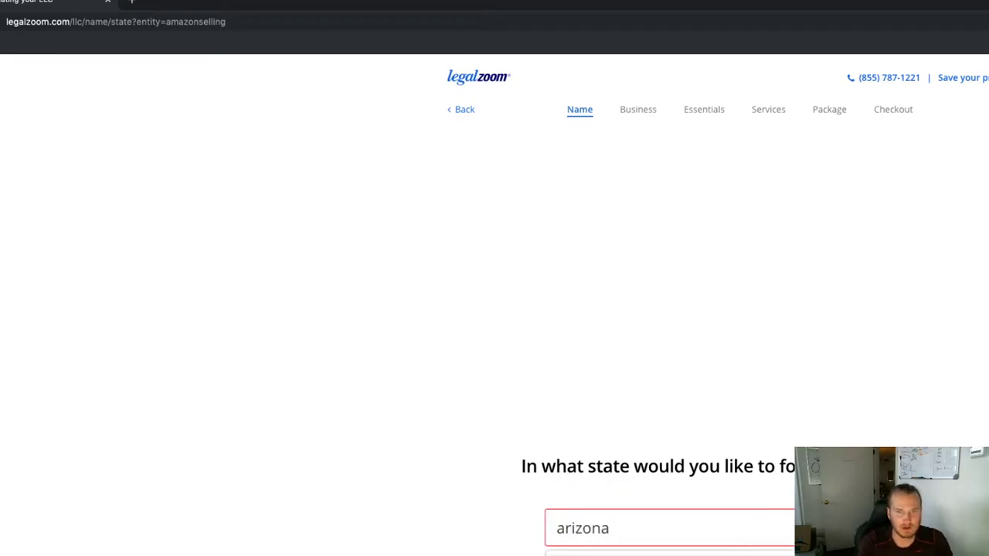
pyautogui.press('Return')
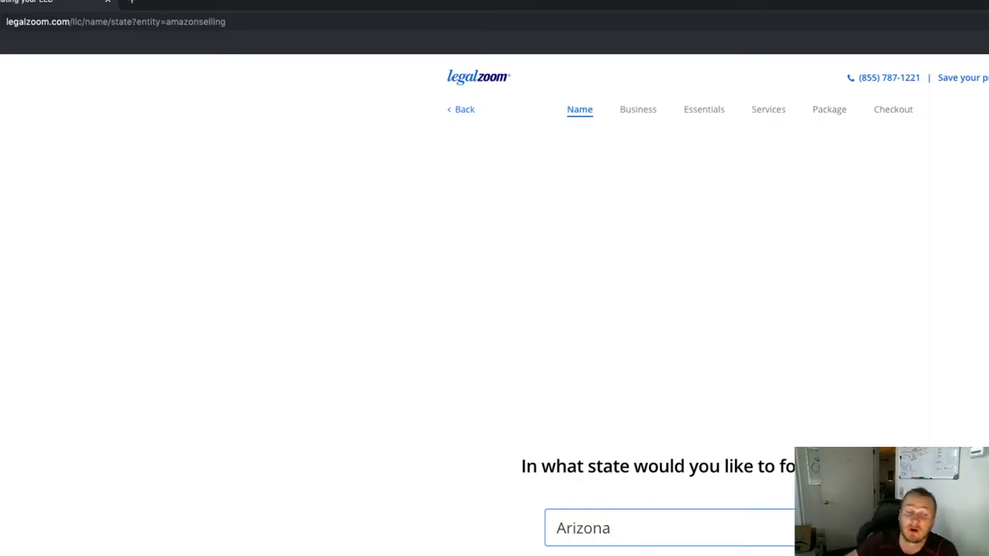
pyautogui.press('Return')
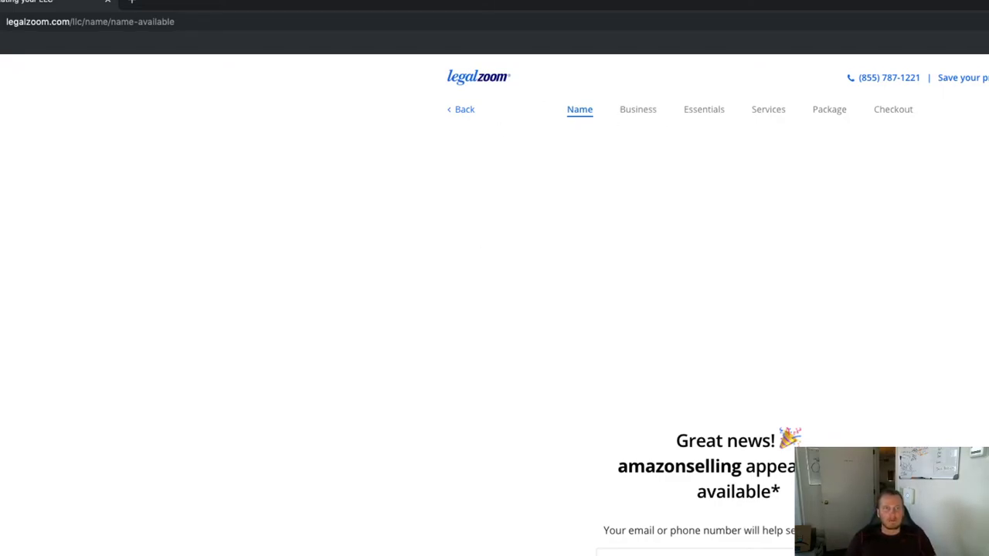
# - Search Google for 'arizona tax privilege license' using the autocomplete suggestion
pyautogui.click(335, 16)
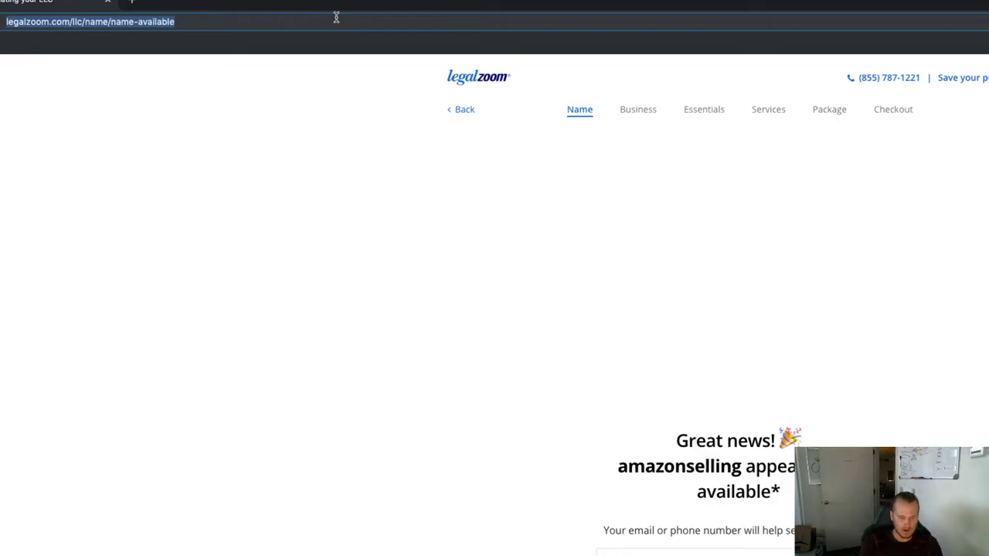
pyautogui.write('arizona t')
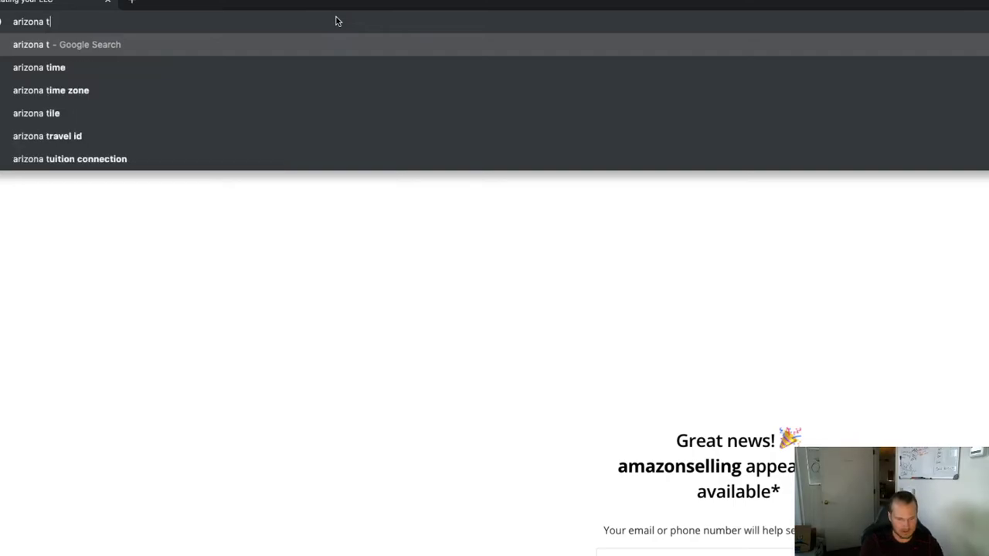
pyautogui.write('ax priba')
pyautogui.press('BackSpace')
pyautogui.press('BackSpace')
pyautogui.press('Down')
pyautogui.press('Down')
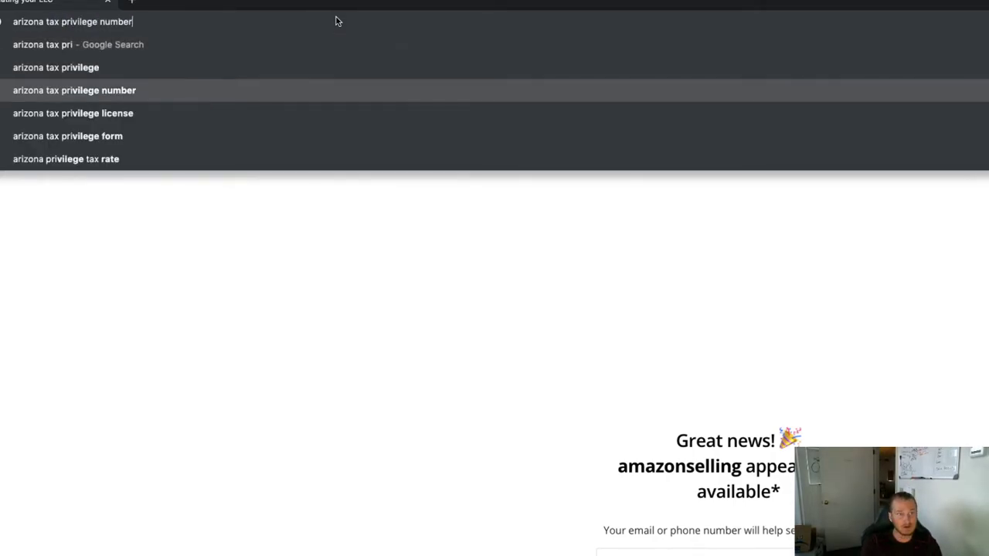
pyautogui.press('Down')
pyautogui.press('Return')
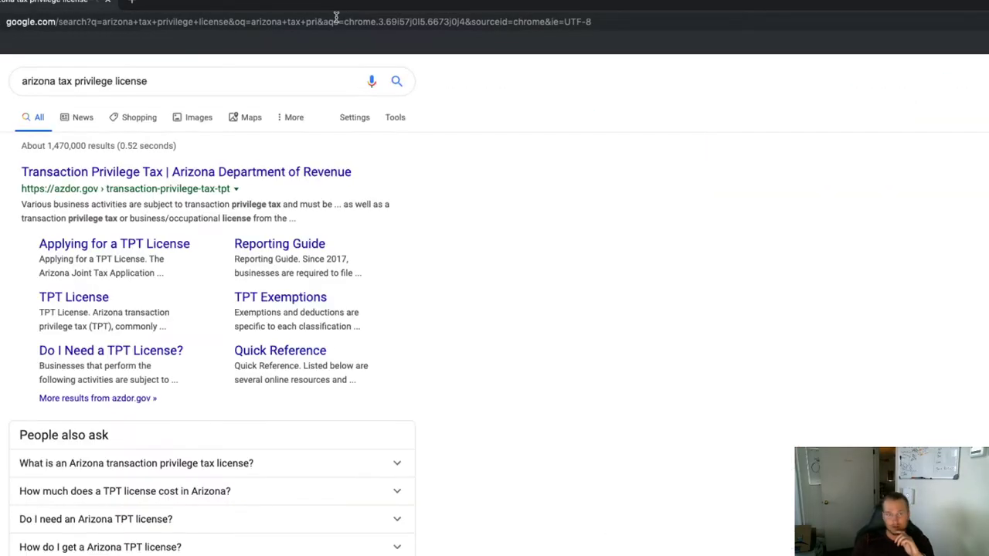
# - Open the azdor.gov Transaction Privilege Tax page and its 'Apply for a TPT License' instructions
pyautogui.click(272, 177)
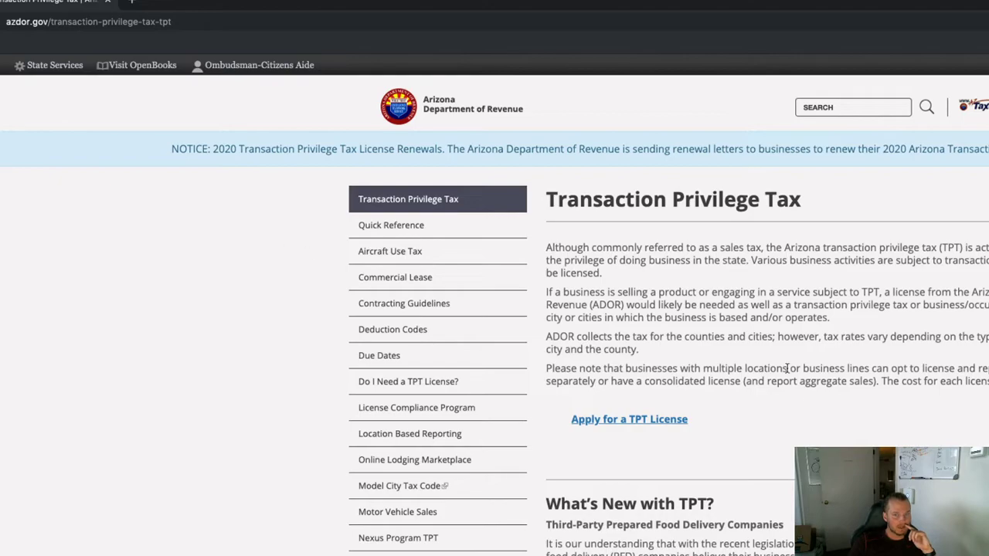
pyautogui.click(634, 422)
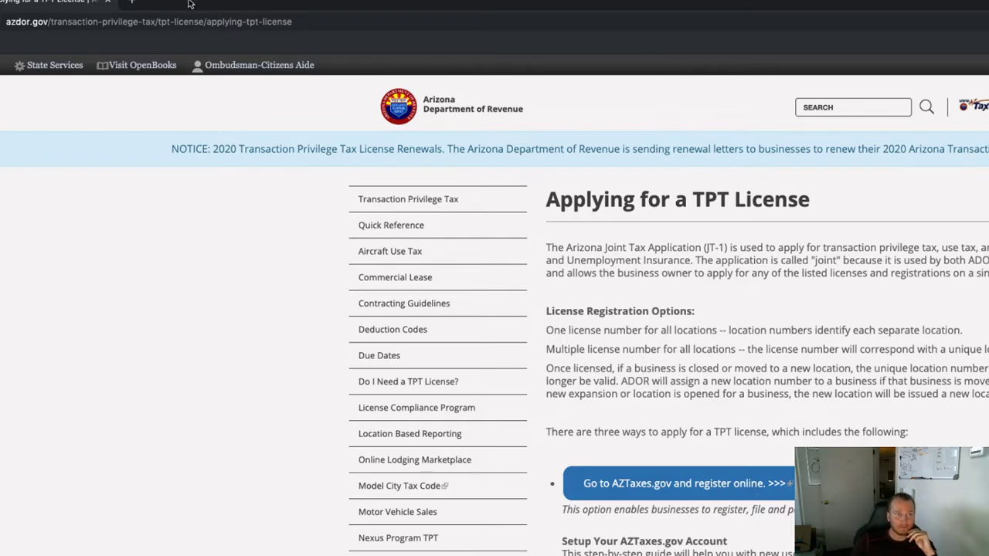
# - Load Amazon Seller Central in a new incognito window and start seller registration
pyautogui.click(230, 23)
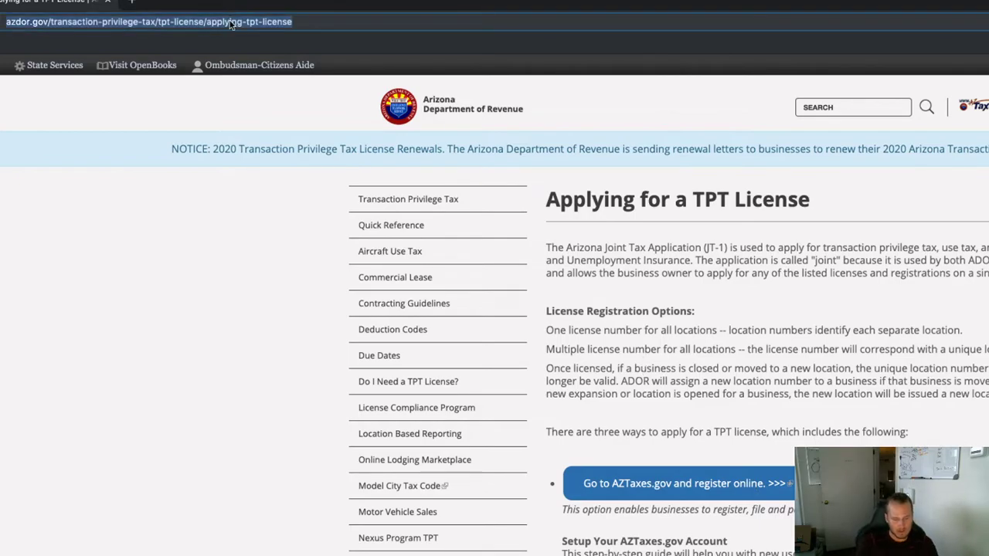
pyautogui.write('sell')
pyautogui.press('BackSpace')
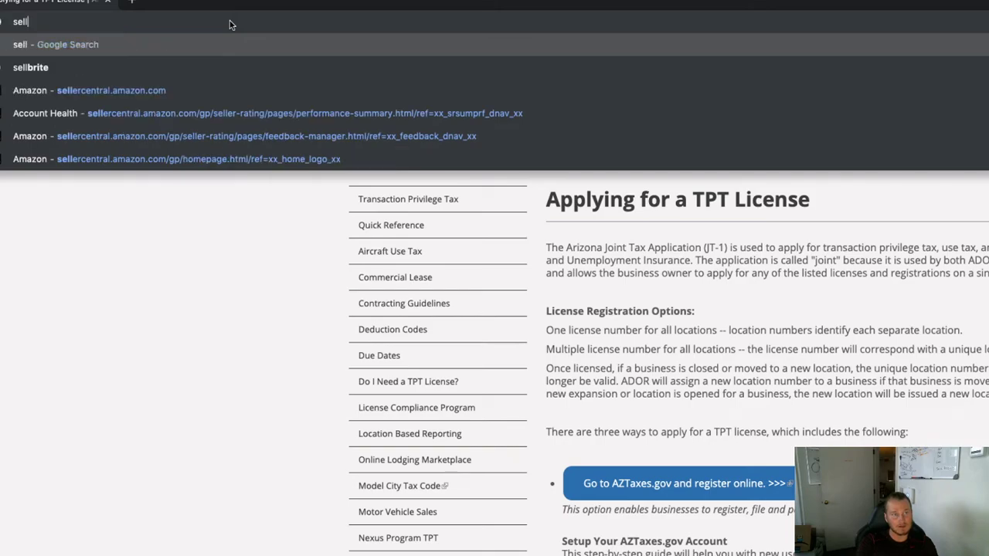
pyautogui.press('BackSpace')
pyautogui.press('BackSpace')
pyautogui.press('BackSpace')
pyautogui.press('BackSpace')
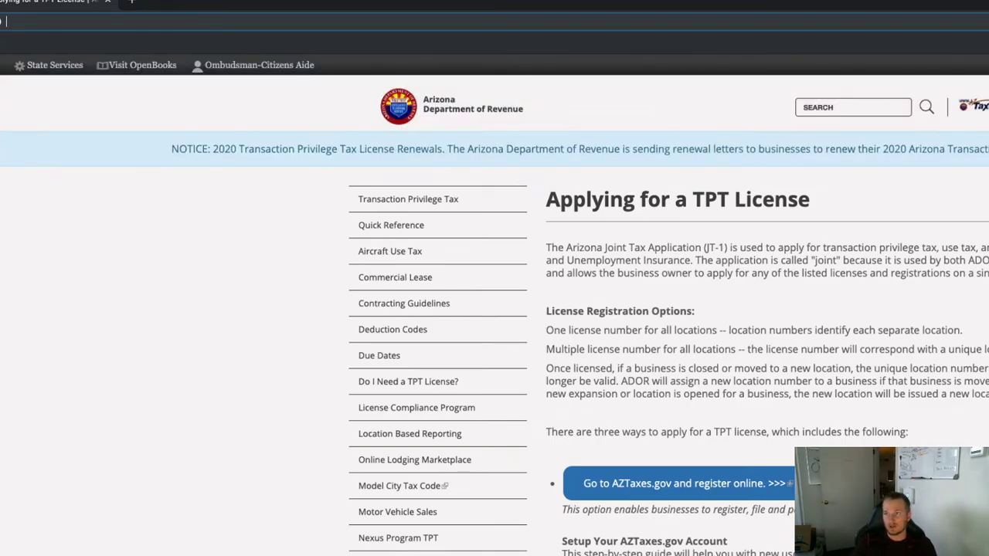
pyautogui.hotkey('ctrl', 'shift', 'n')
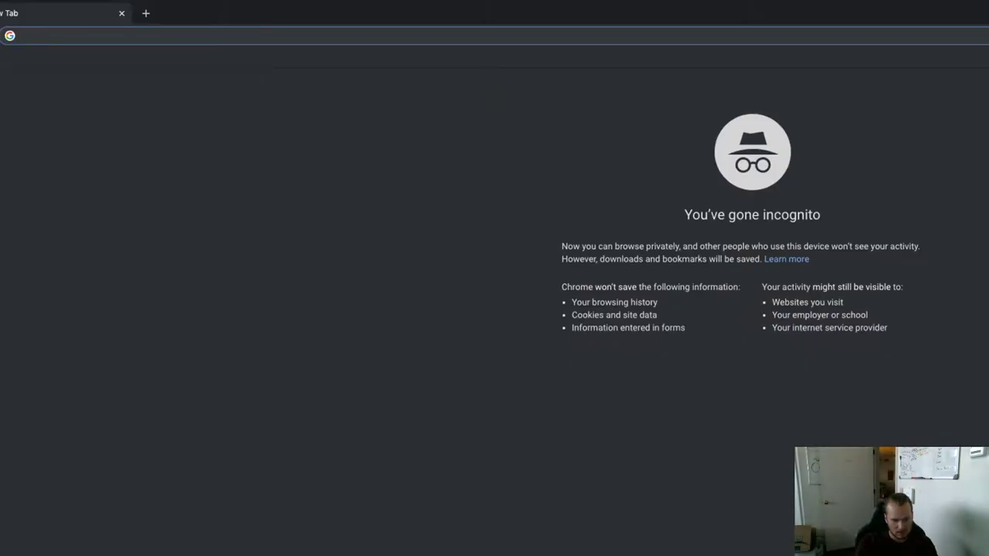
pyautogui.write('seller')
pyautogui.press('Return')
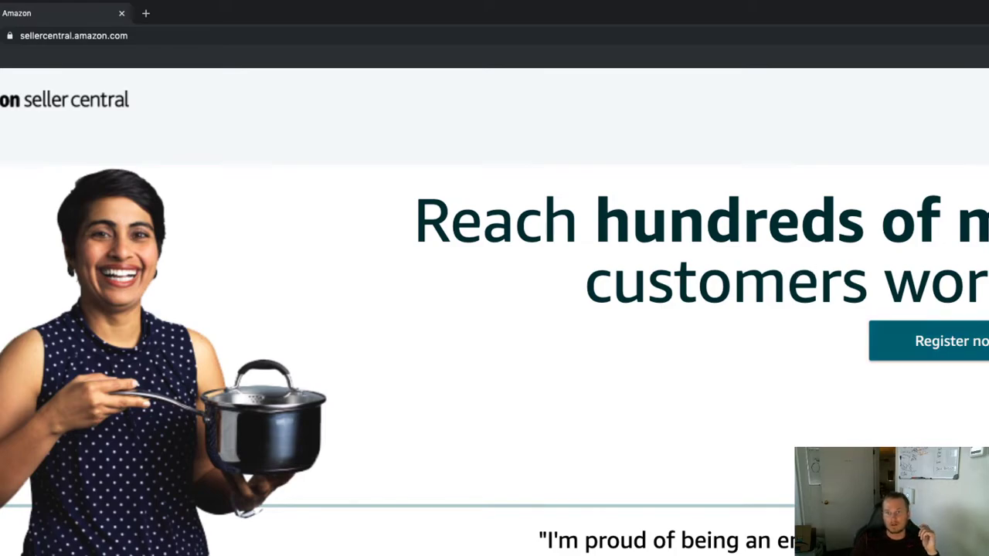
pyautogui.click(943, 341)
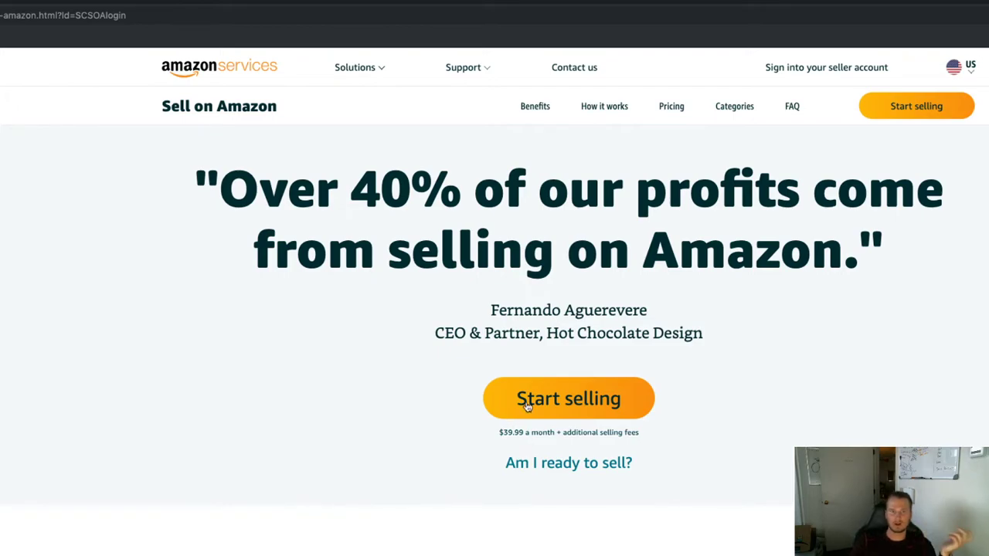
# - Start creating an Amazon account, filling in Your name and leaving the email blank
pyautogui.click(530, 398)
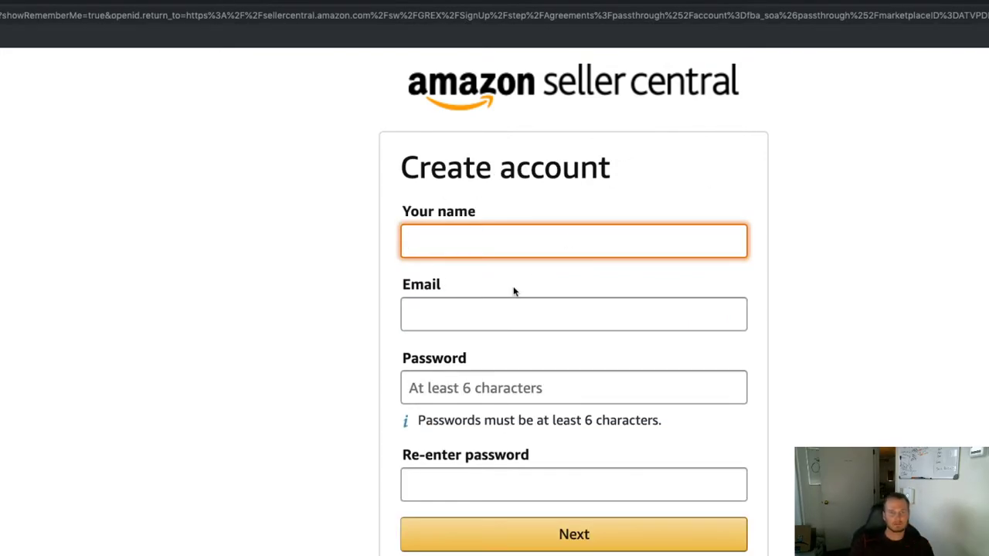
pyautogui.write('jeff')
pyautogui.press('Tab')
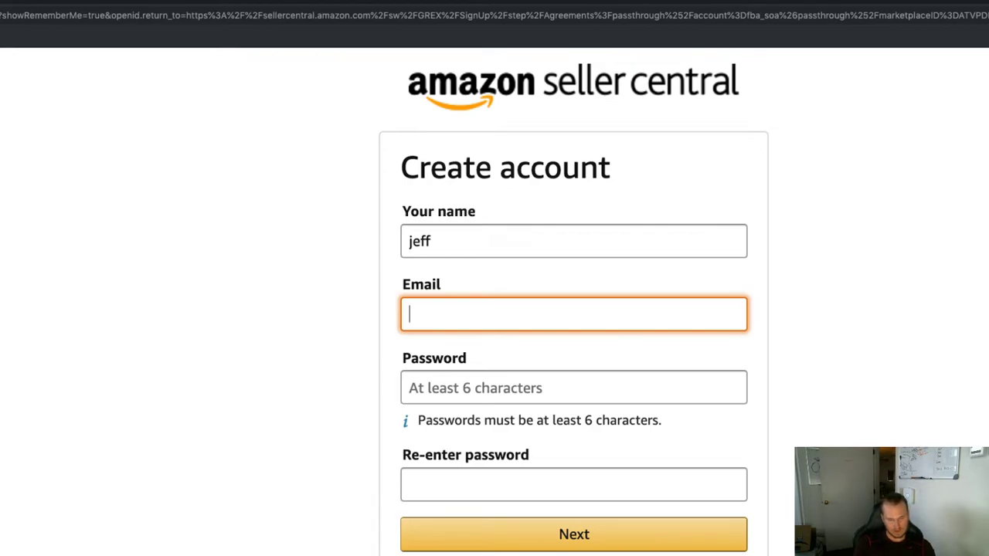
pyautogui.write('tes')
pyautogui.press('BackSpace')
pyautogui.press('BackSpace')
pyautogui.press('BackSpace')
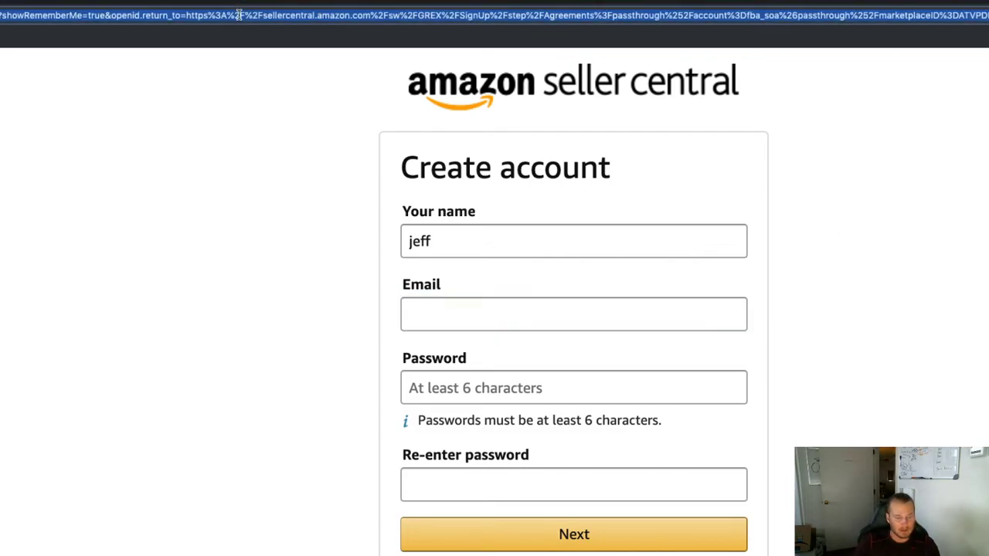
# - Go to the eBay homepage and open its Create an account registration page
pyautogui.write('ebay')
pyautogui.press('Return')
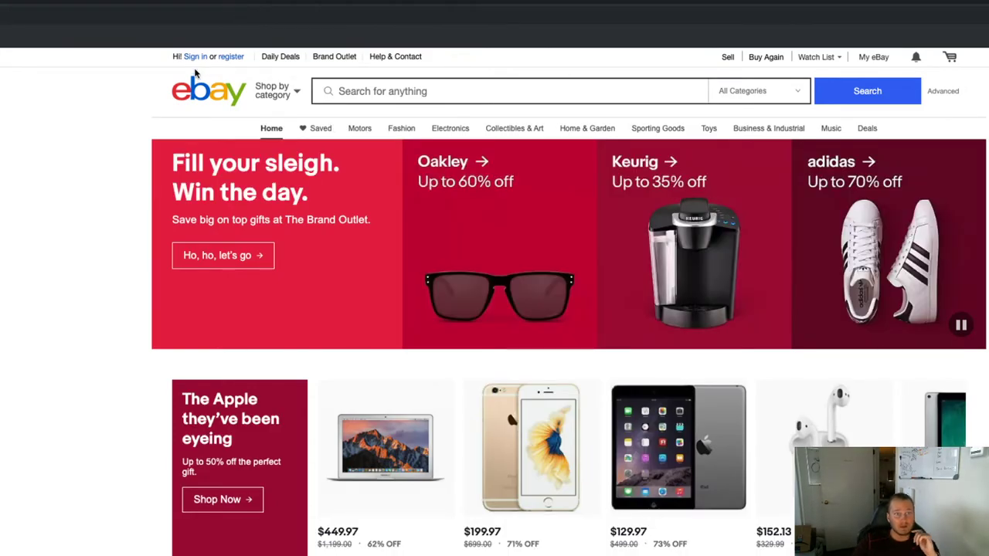
pyautogui.click(229, 56)
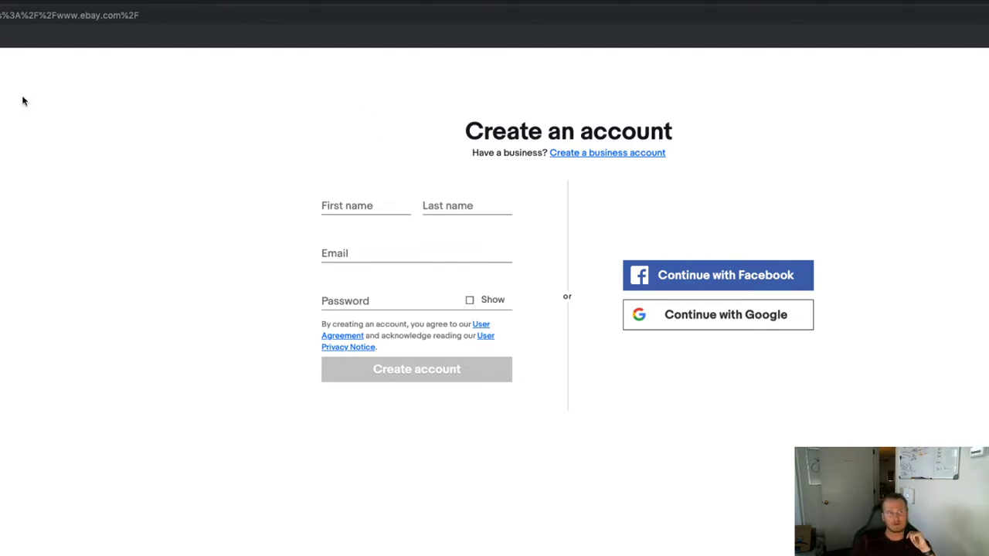
pyautogui.click(96, 17)
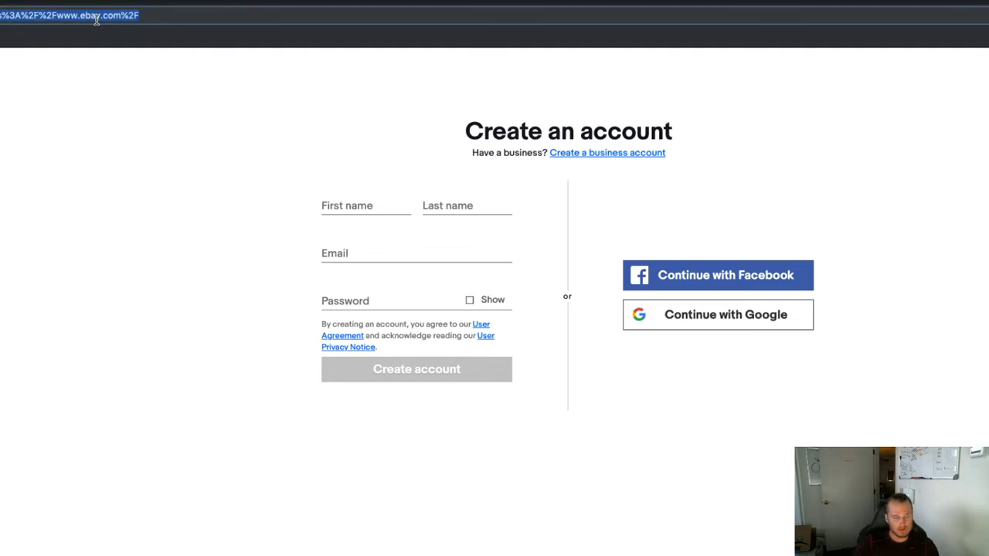
# - Search Google for 'ebay bucks', open the eBay Bucks FAQ, and follow its enrollment link
pyautogui.write('ebay bucks')
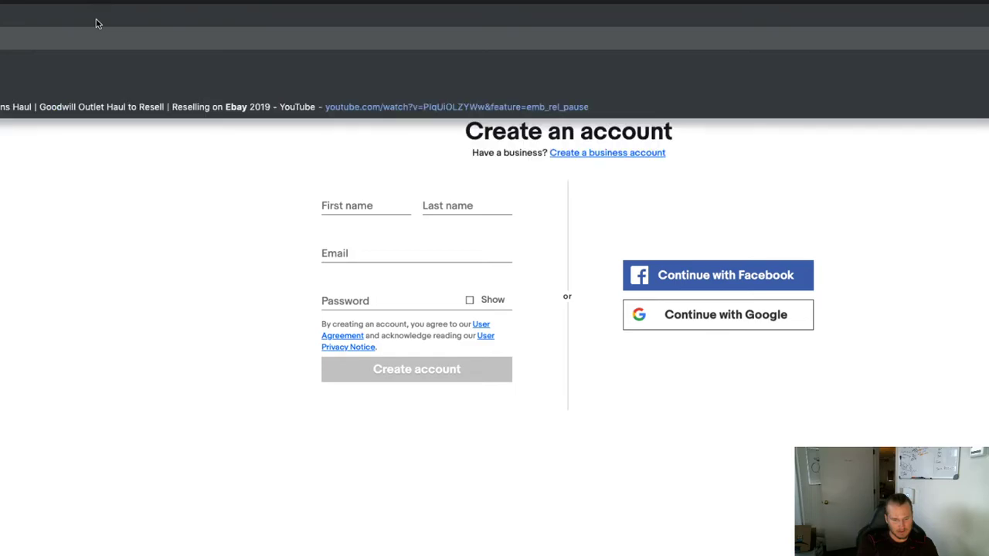
pyautogui.press('Return')
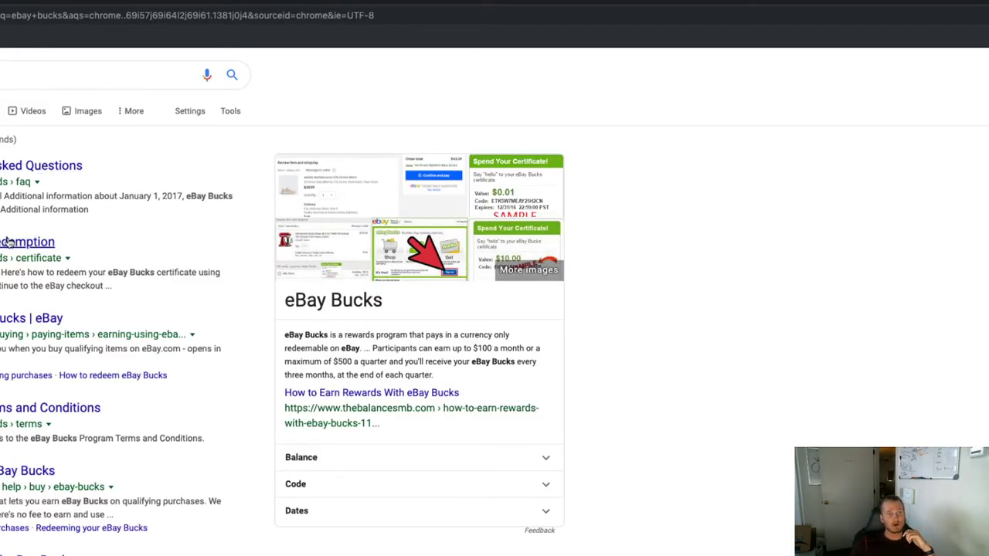
pyautogui.click(4, 179)
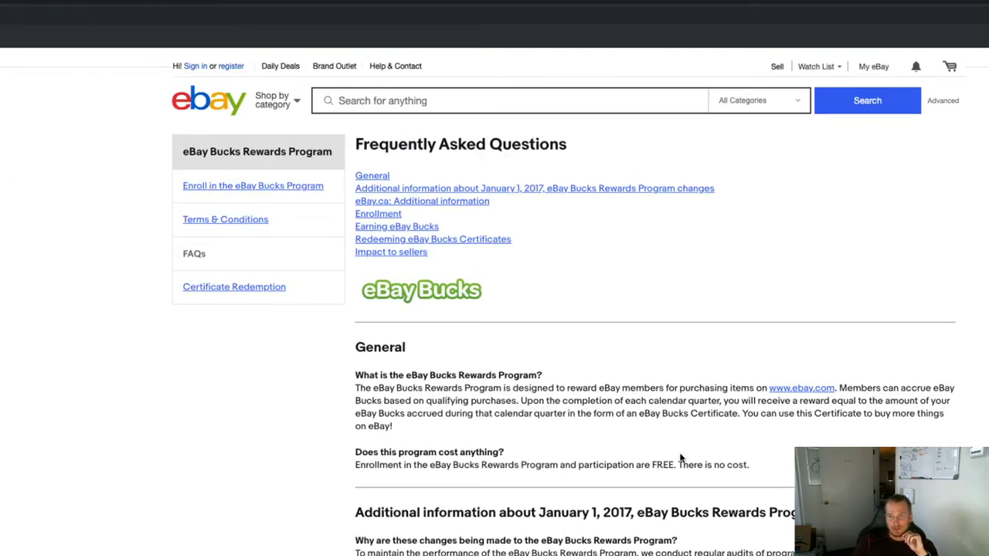
pyautogui.scroll(-10, 494, 309)
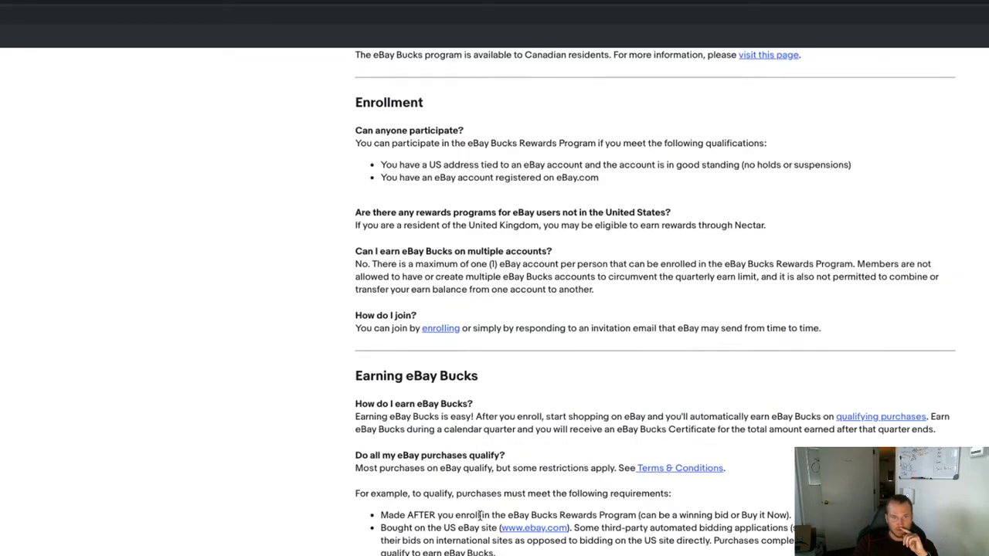
pyautogui.scroll(1, 480, 515)
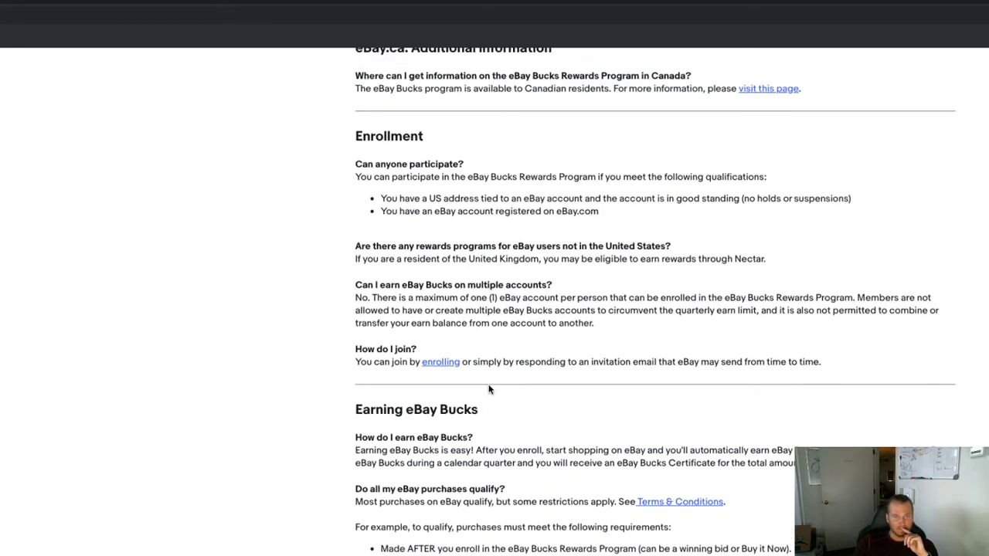
pyautogui.click(441, 363)
# - Sign up for eBay Bucks from the enrollment page, bringing up eBay sign-in
pyautogui.click(683, 491)
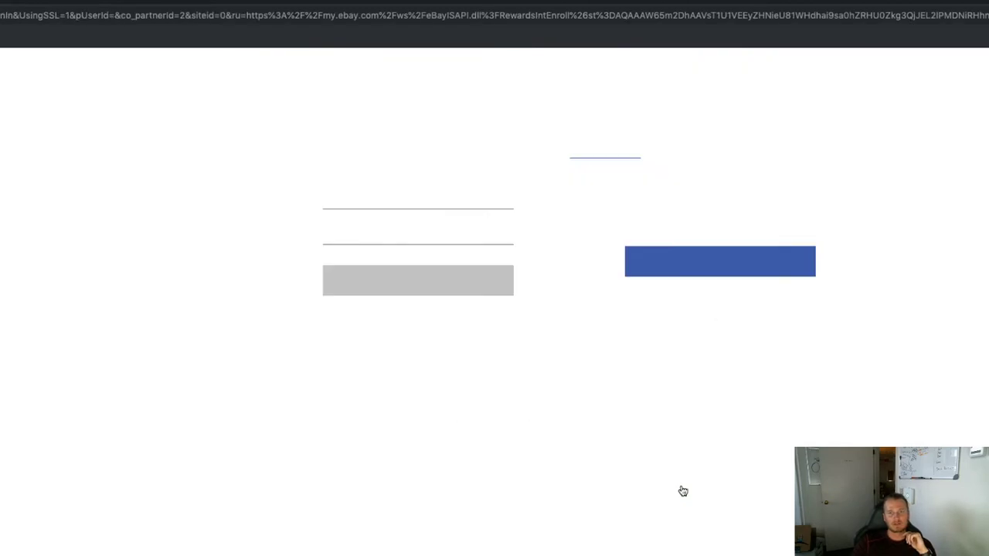